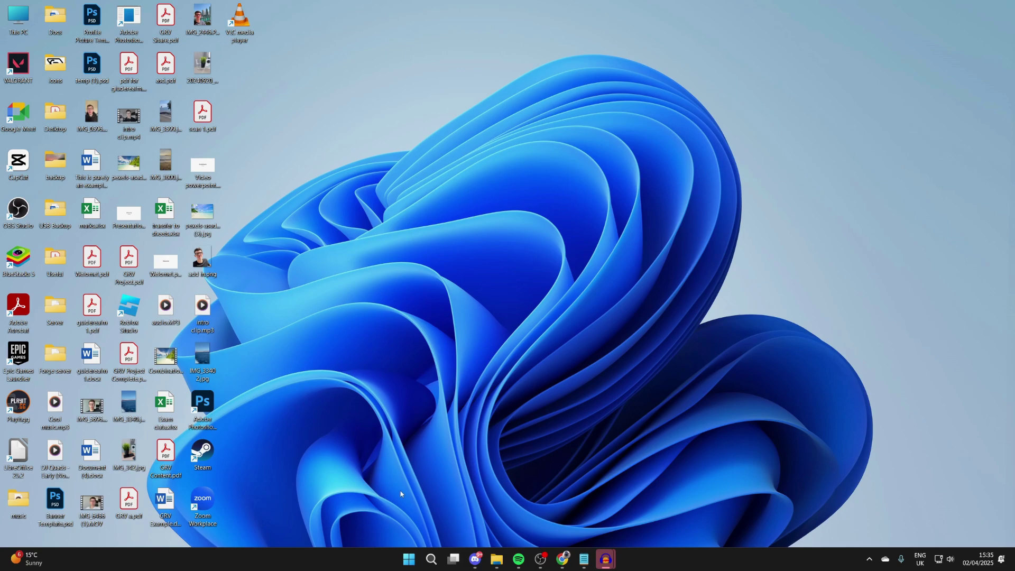
- Find Microsoft Store through Windows search using "store" and launch it
left_click(432, 559)
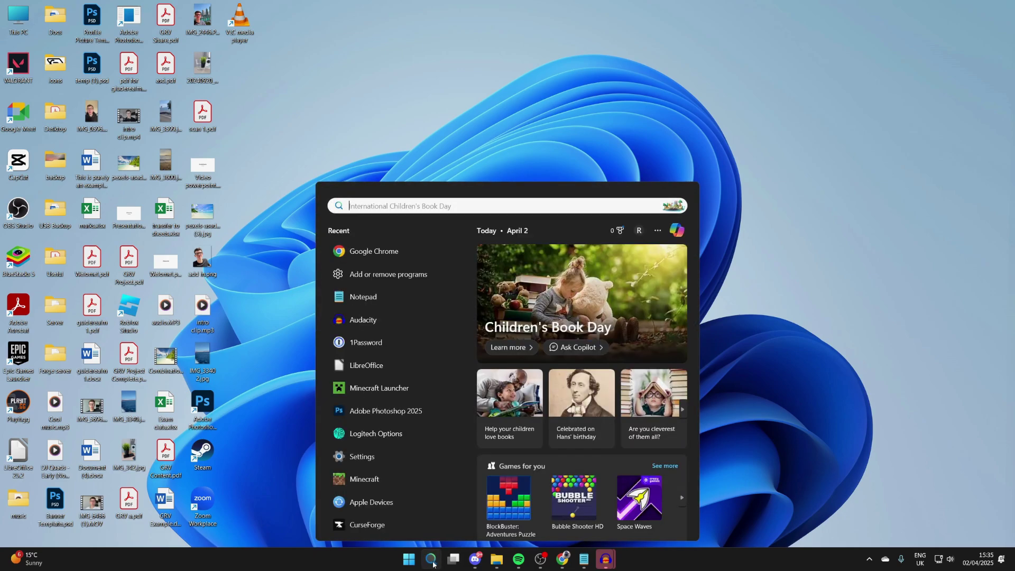
type("store")
left_click(404, 279)
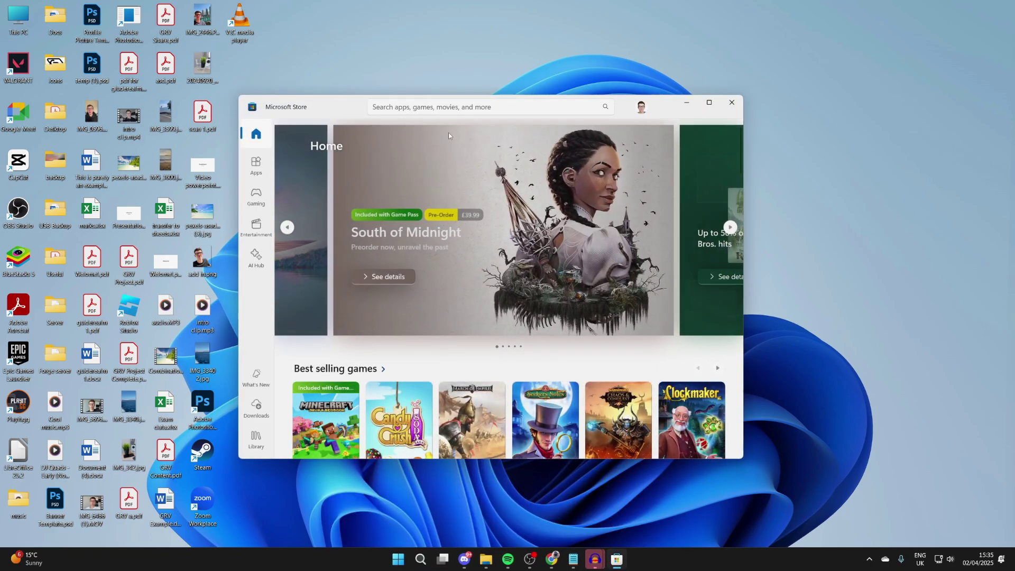
- Search the Store for "facebook" and open the Facebook app's page
left_click(439, 108)
left_click(440, 130)
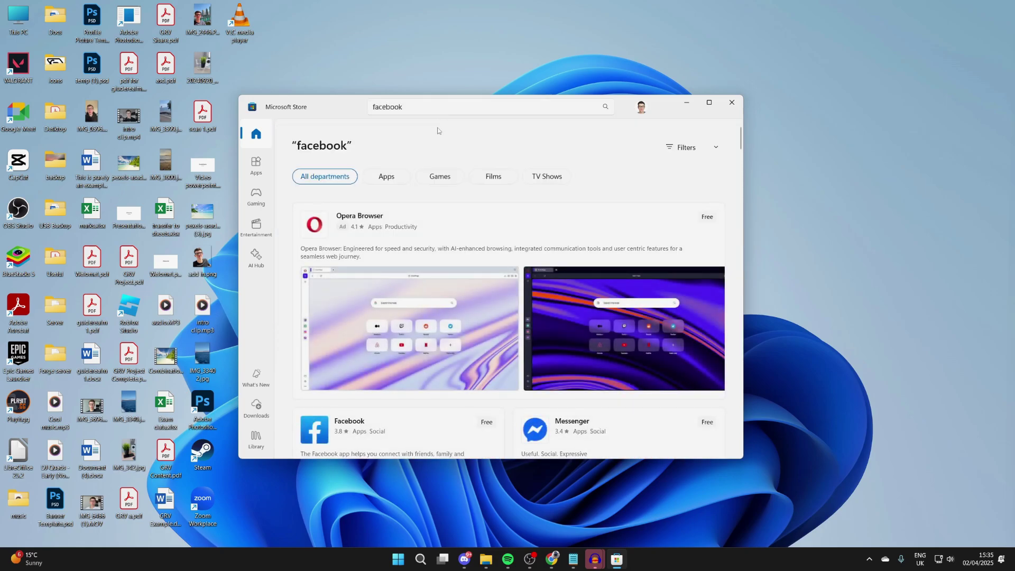
mouse_move(513, 310)
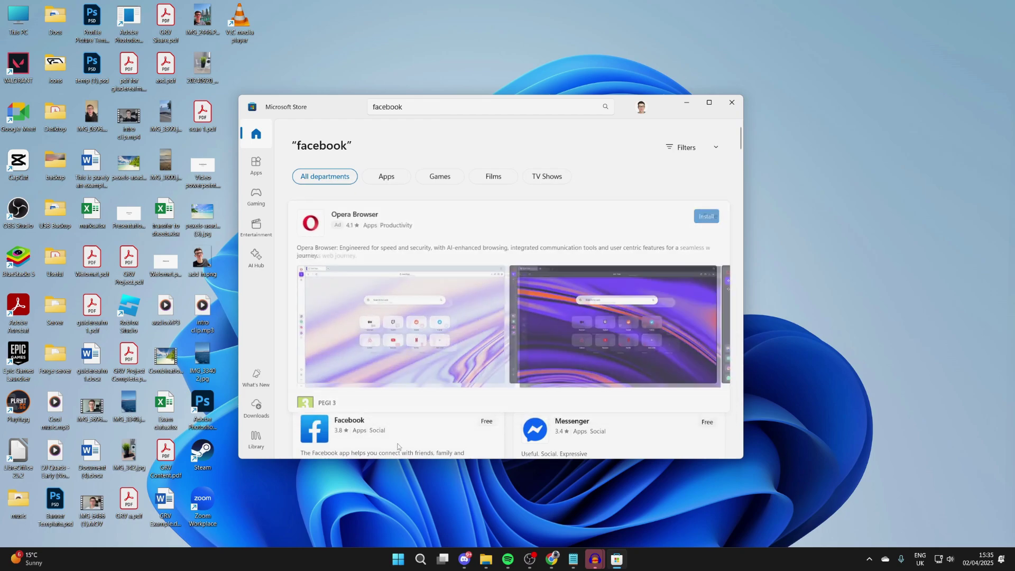
scroll(389, 333, "down", 2)
left_click(367, 269)
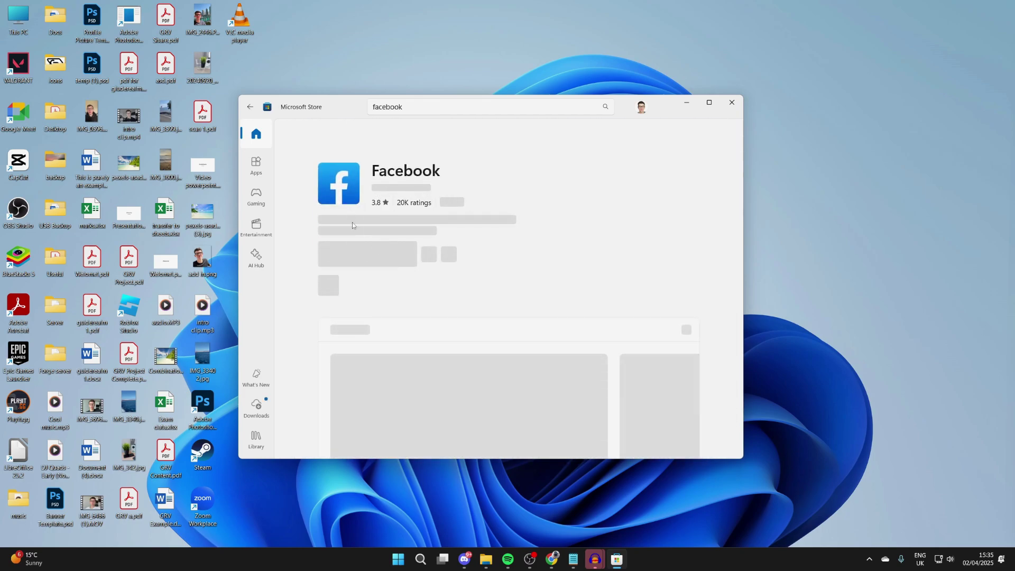
- Get the Facebook app, then open it once installed
left_click(352, 253)
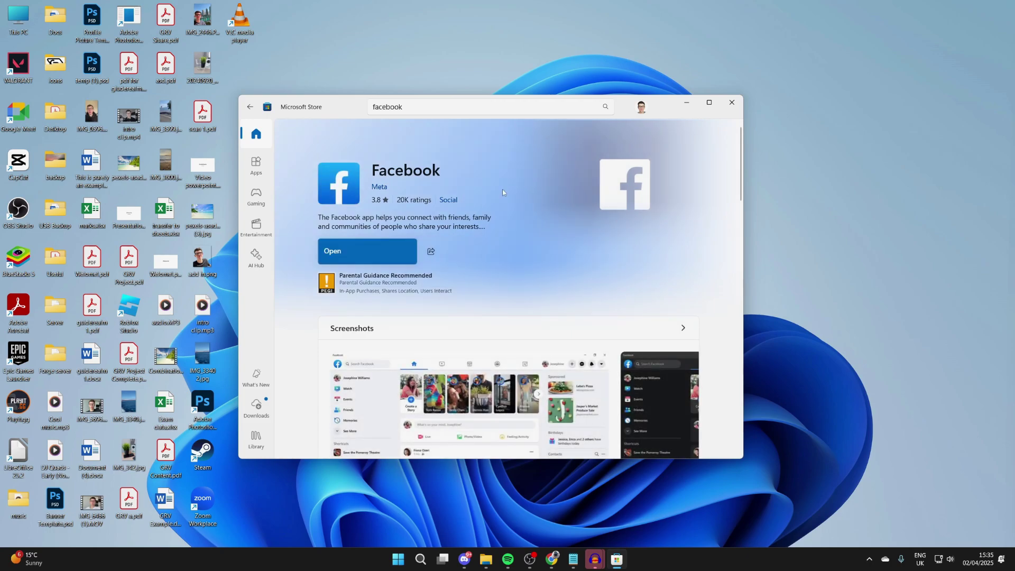
left_click(363, 249)
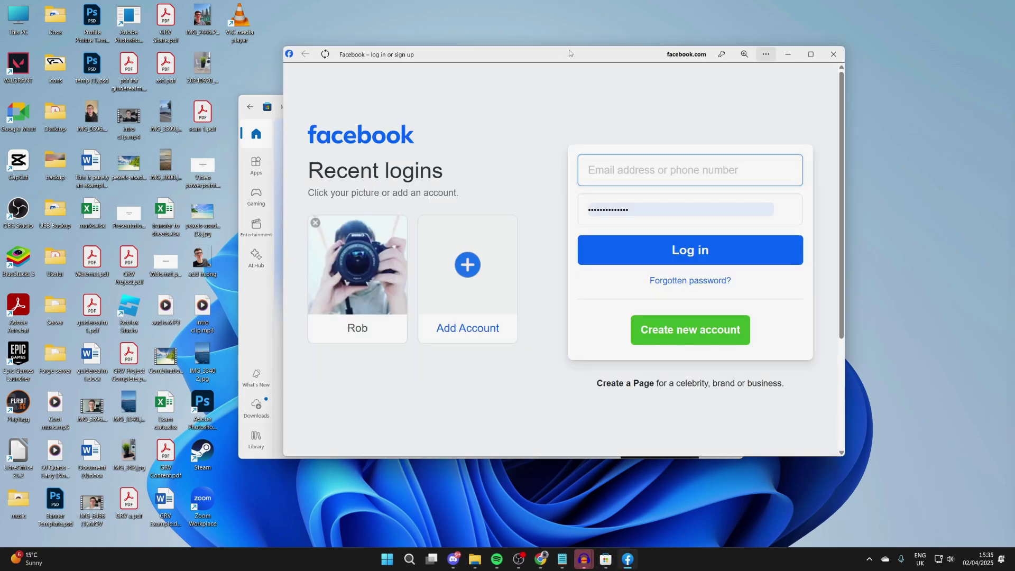
- Move the Facebook window and decline saving the password with Not Now
left_click_drag(570, 52, 501, 73)
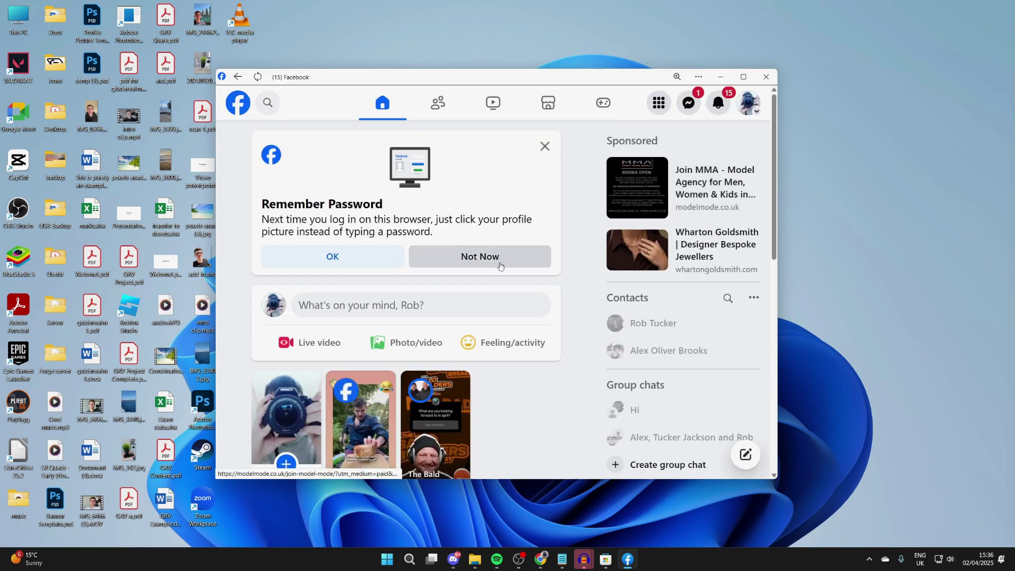
left_click(500, 261)
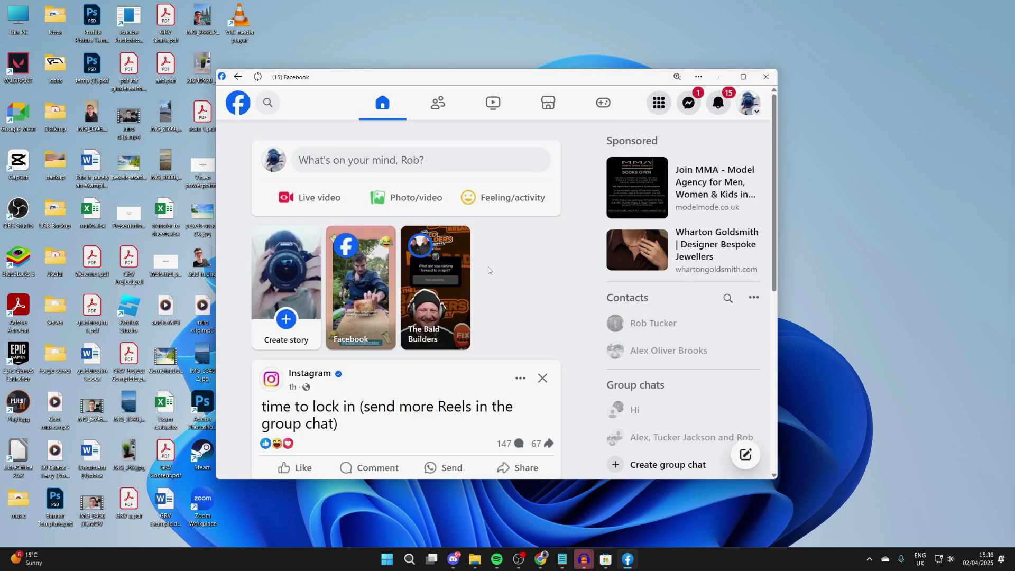